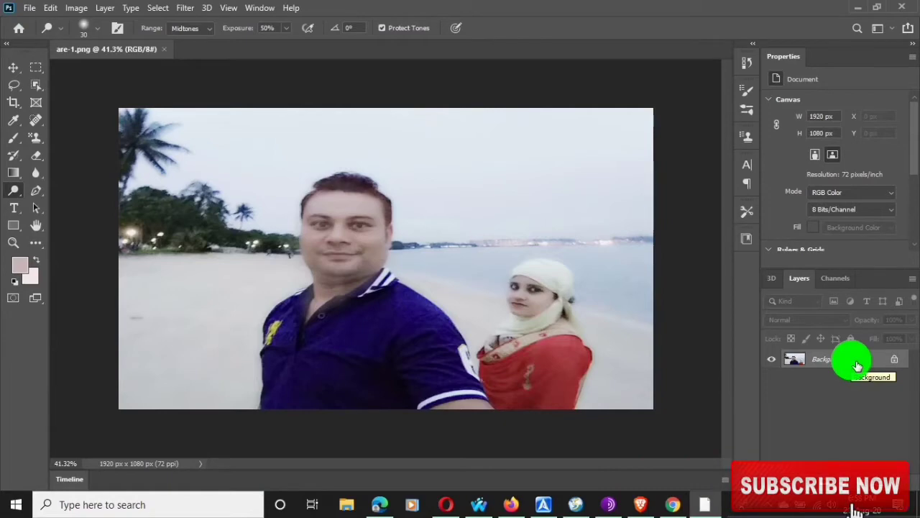
Duplicate the Background layer and set the copy's blend mode to Color Dodge.
{"action": "left_click_drag", "start_coordinate": [857, 365], "coordinate": [854, 366]}
{"action": "key", "text": "ctrl+j"}
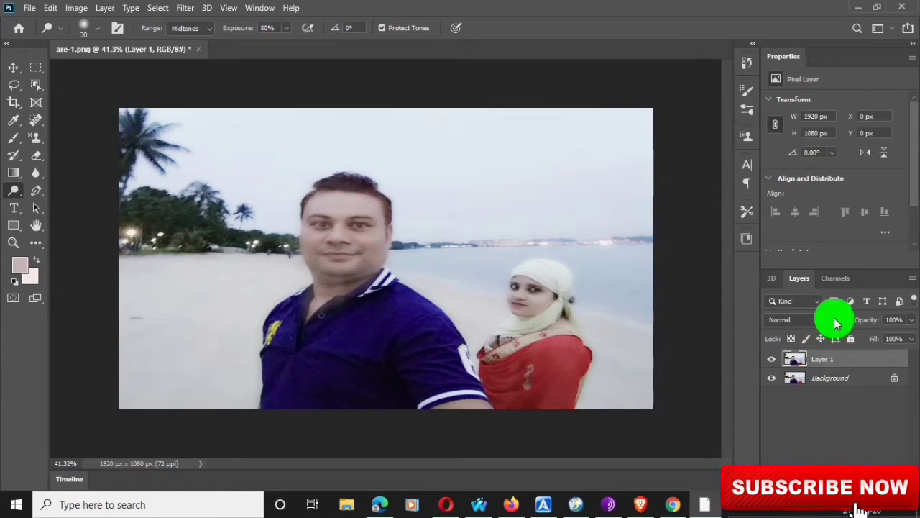
{"action": "left_click", "coordinate": [819, 324]}
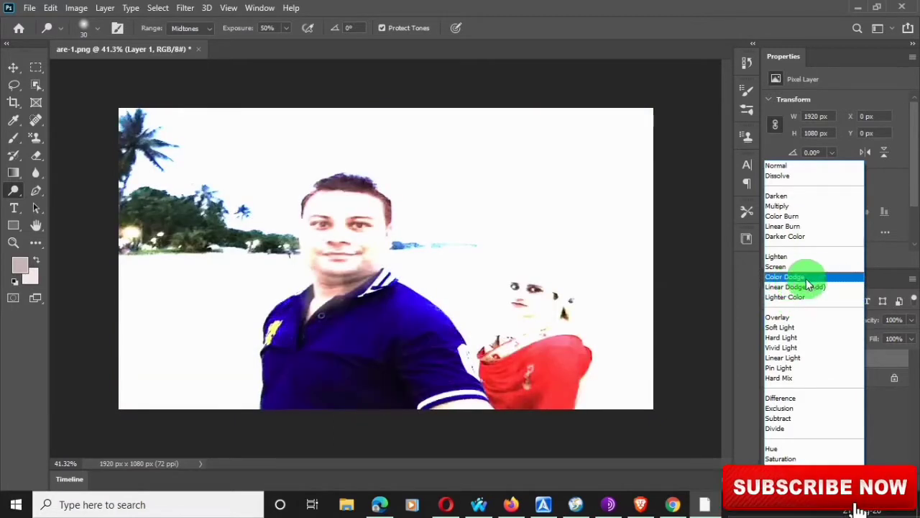
{"action": "left_click", "coordinate": [802, 280]}
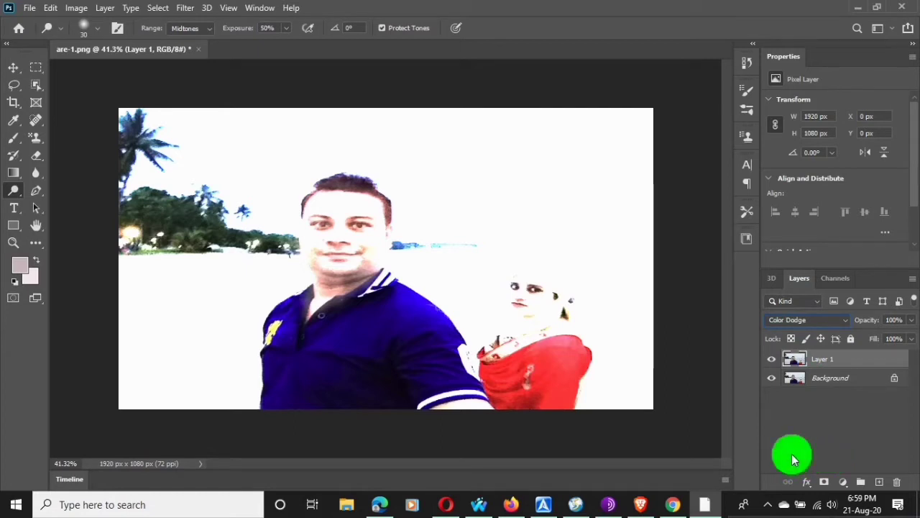
Invert the duplicate layer's colours and apply a Gaussian Blur with a 4.0-pixel radius to it.
{"action": "key", "text": "ctrl+i"}
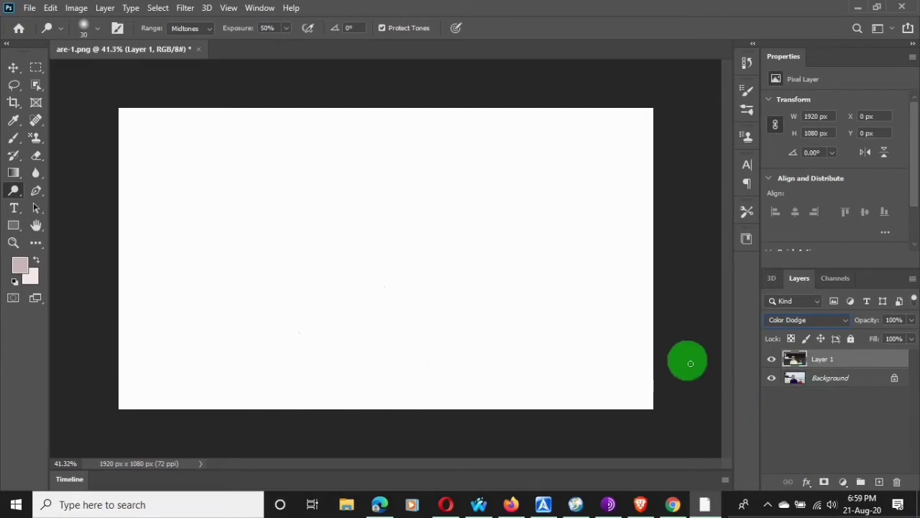
{"action": "left_click", "coordinate": [188, 9]}
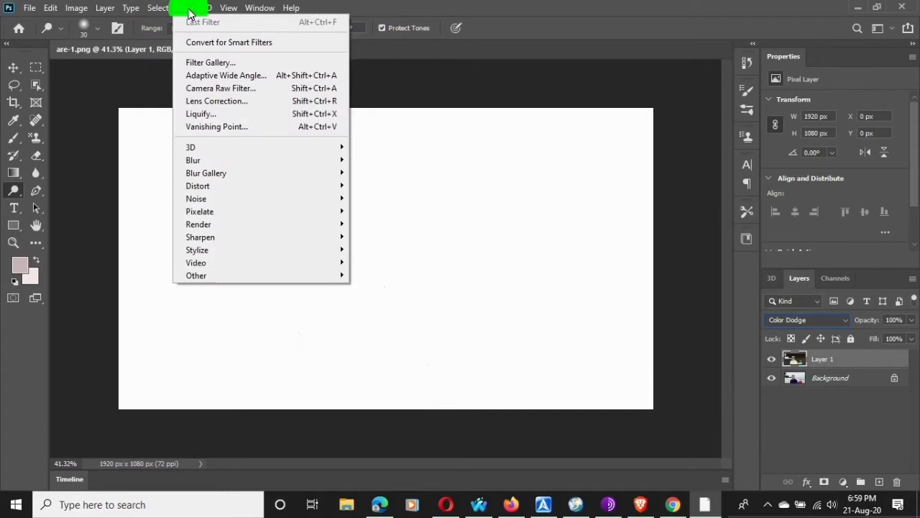
{"action": "mouse_move", "coordinate": [244, 164]}
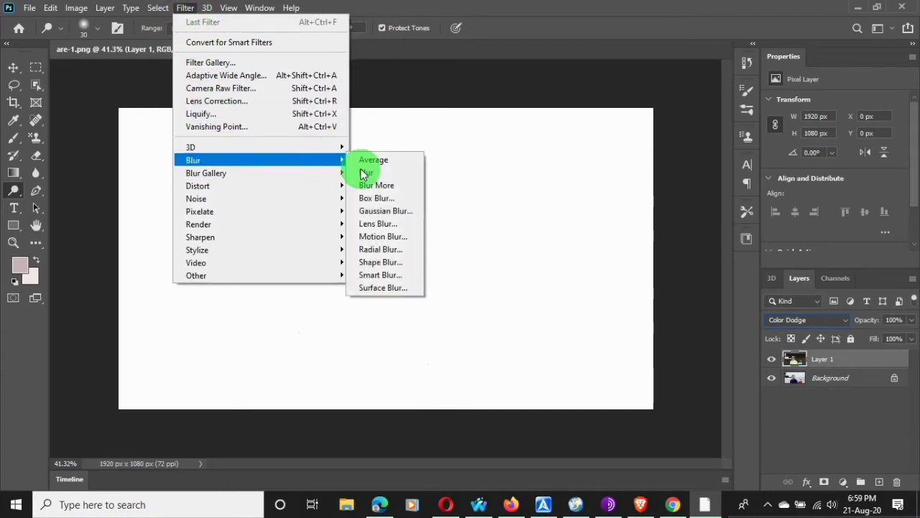
{"action": "left_click", "coordinate": [387, 210]}
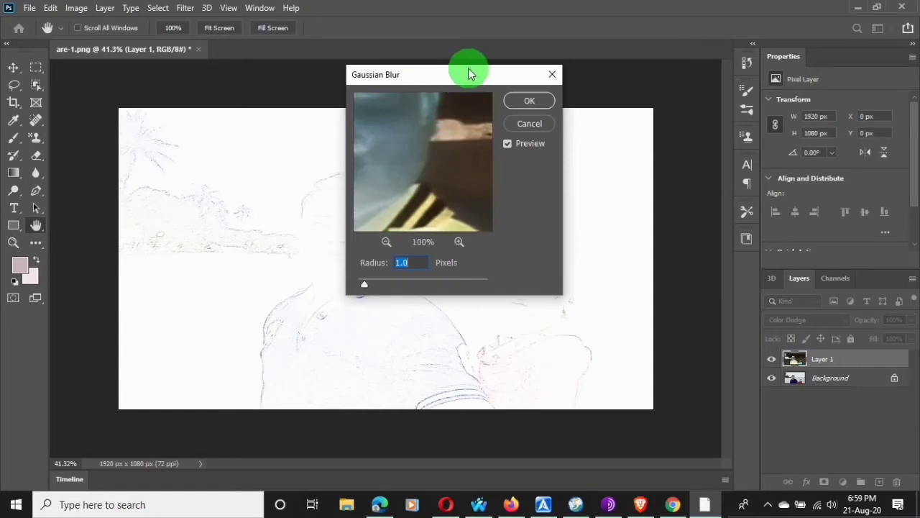
{"action": "left_click_drag", "start_coordinate": [469, 68], "coordinate": [644, 91]}
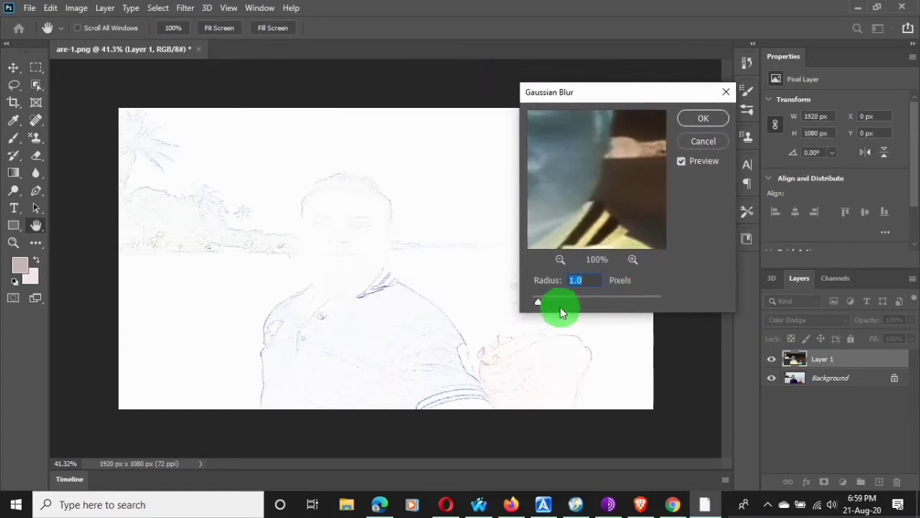
{"action": "left_click_drag", "start_coordinate": [544, 300], "coordinate": [576, 301]}
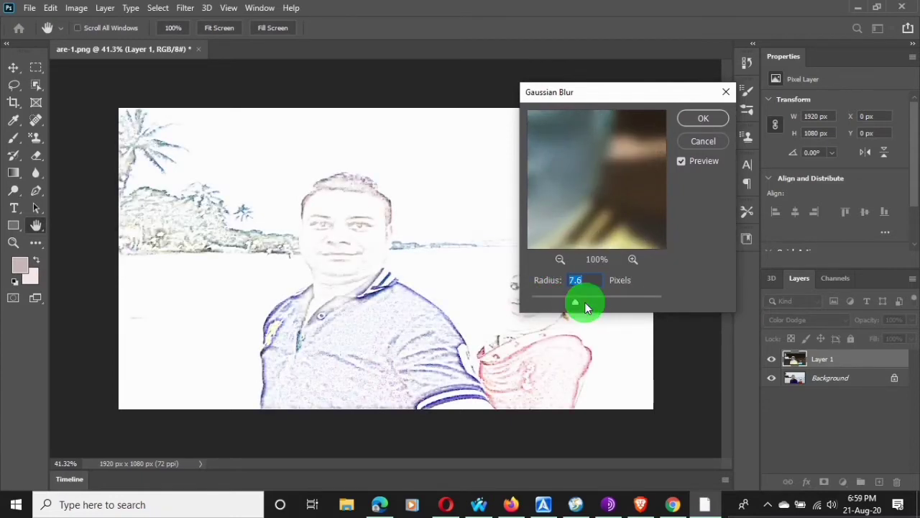
{"action": "left_click", "coordinate": [584, 305]}
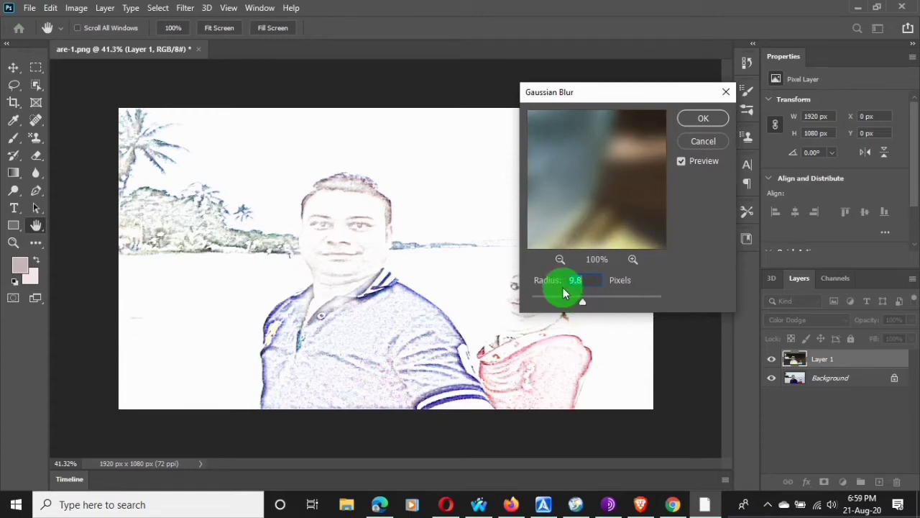
{"action": "left_click", "coordinate": [561, 301]}
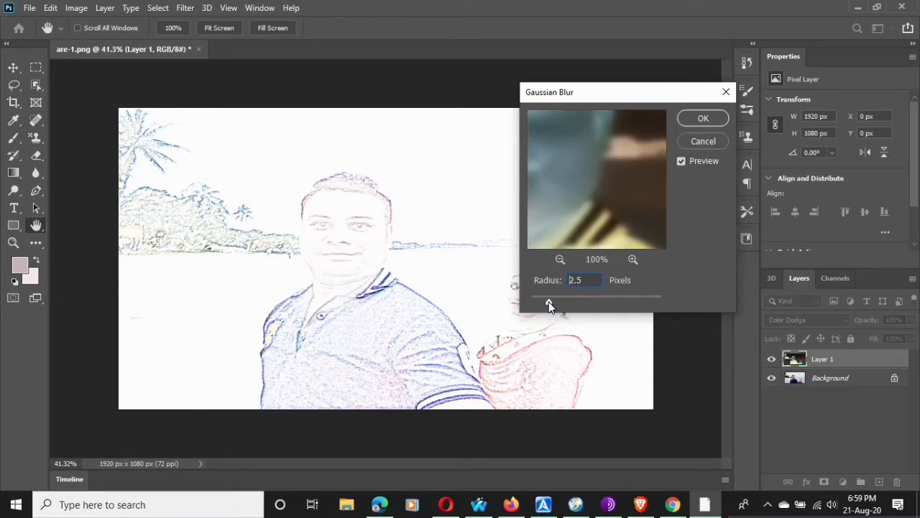
{"action": "left_click_drag", "start_coordinate": [548, 302], "coordinate": [554, 301]}
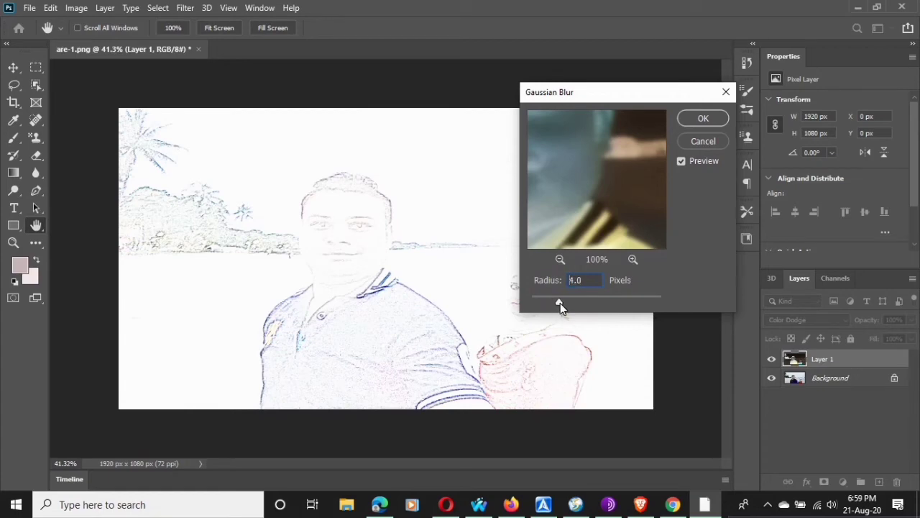
{"action": "left_click", "coordinate": [560, 303]}
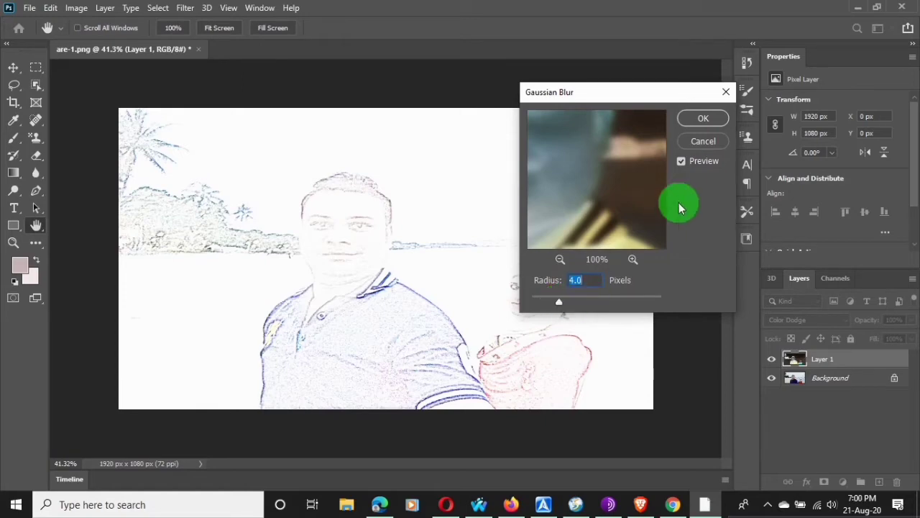
{"action": "left_click", "coordinate": [712, 120]}
{"action": "key", "text": "o"}
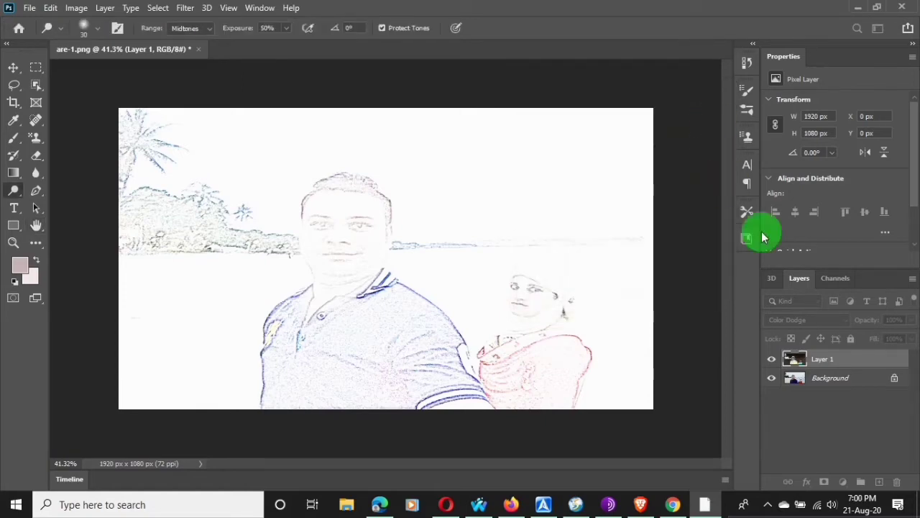
Add a Vibrance adjustment layer and a Levels adjustment layer above the blurred copy.
{"action": "left_click", "coordinate": [847, 479]}
{"action": "left_click", "coordinate": [834, 339]}
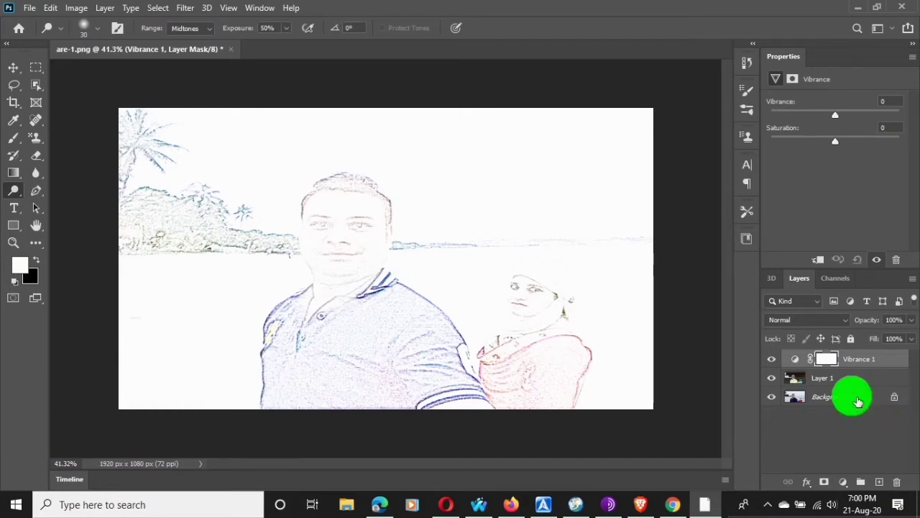
{"action": "left_click", "coordinate": [844, 482]}
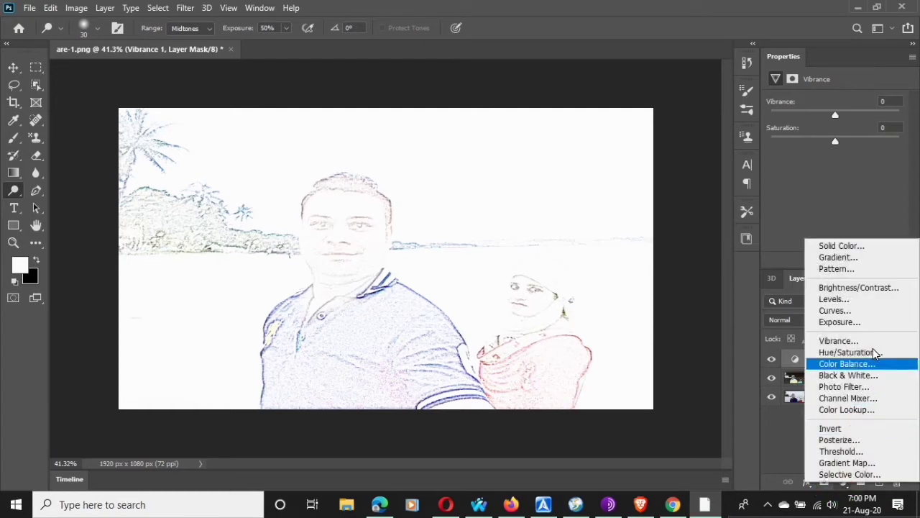
{"action": "left_click", "coordinate": [848, 302]}
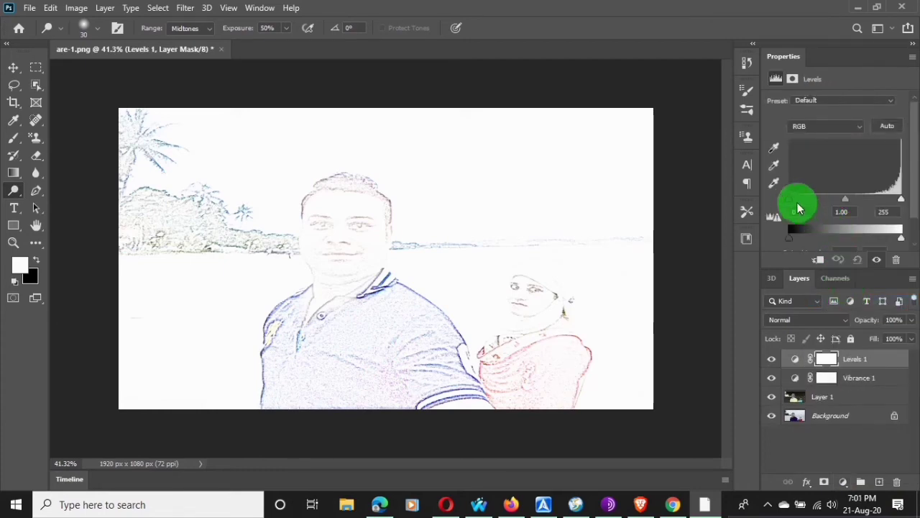
Set the Levels black input to 174 and the midtones to 0.49, and merge all layers into one.
{"action": "left_click_drag", "start_coordinate": [806, 204], "coordinate": [824, 200]}
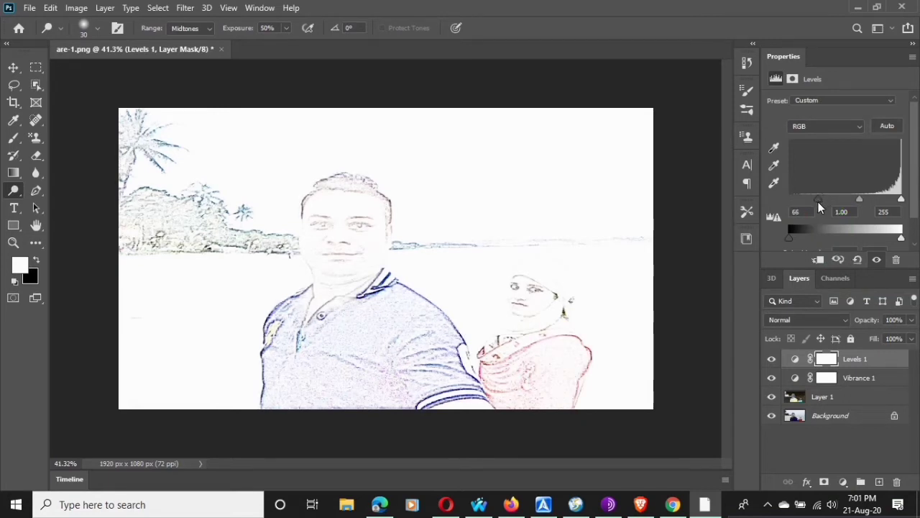
{"action": "left_click", "coordinate": [818, 199]}
{"action": "mouse_move", "coordinate": [896, 191]}
{"action": "left_mouse_down"}
{"action": "mouse_move", "coordinate": [899, 206]}
{"action": "mouse_move", "coordinate": [879, 204]}
{"action": "mouse_move", "coordinate": [907, 205]}
{"action": "mouse_move", "coordinate": [860, 204]}
{"action": "left_mouse_up"}
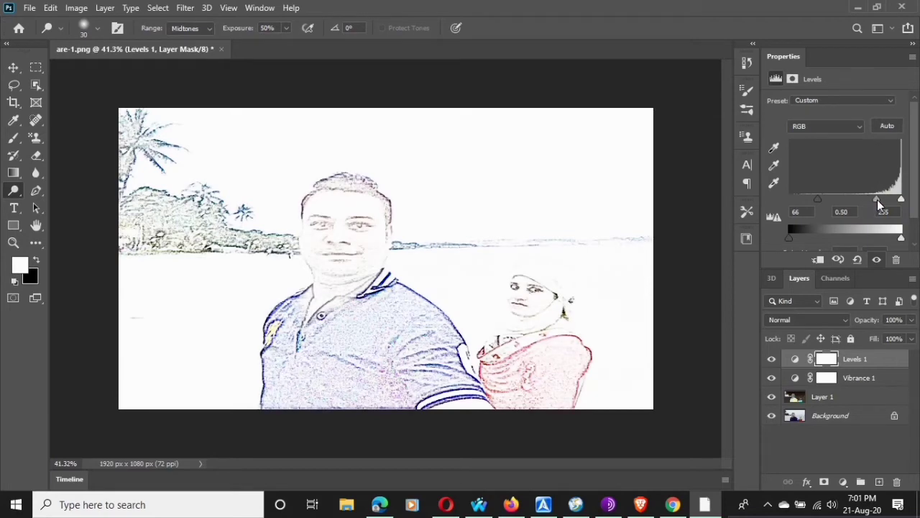
{"action": "mouse_move", "coordinate": [874, 199]}
{"action": "left_mouse_down"}
{"action": "mouse_move", "coordinate": [835, 199]}
{"action": "mouse_move", "coordinate": [885, 200]}
{"action": "mouse_move", "coordinate": [815, 215]}
{"action": "mouse_move", "coordinate": [866, 207]}
{"action": "left_mouse_up"}
{"action": "left_click", "coordinate": [866, 207]}
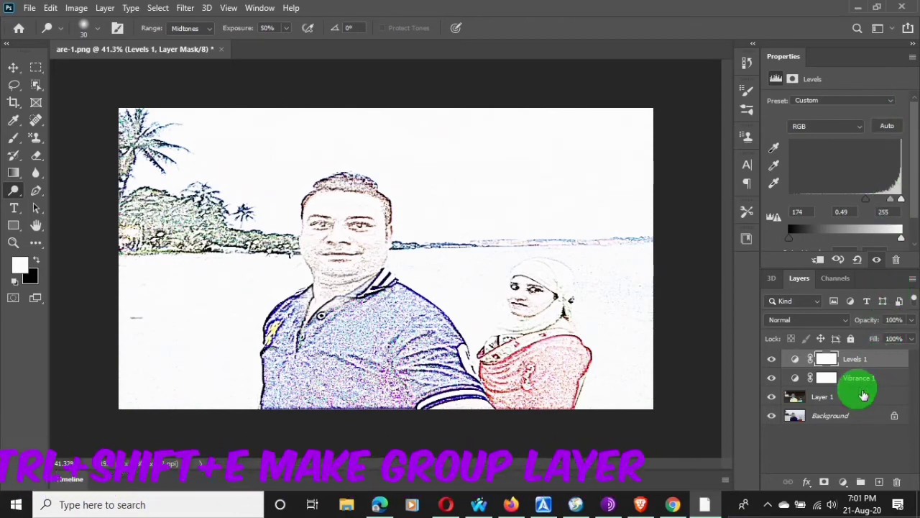
{"action": "key", "text": "ctrl+shift+e"}
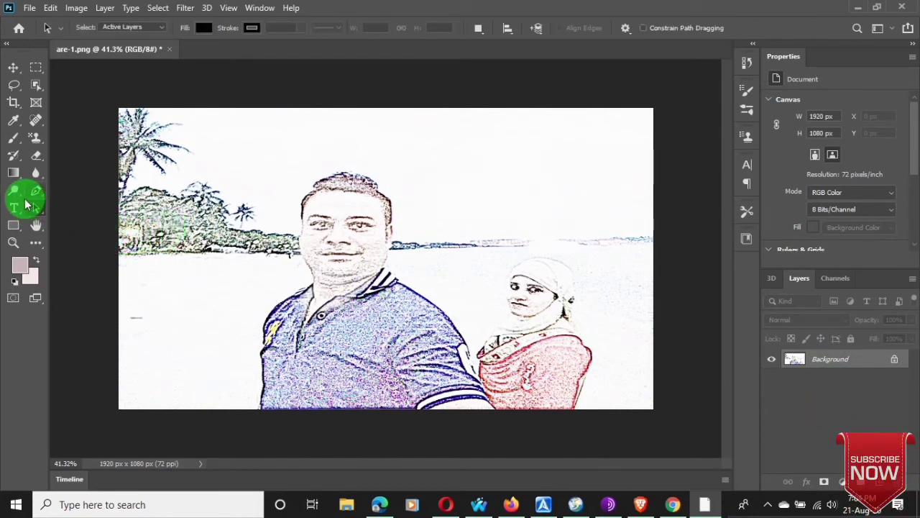
Paint out the horizon line behind the woman and up to the man with the History Brush at size 60.
{"action": "left_click", "coordinate": [14, 154]}
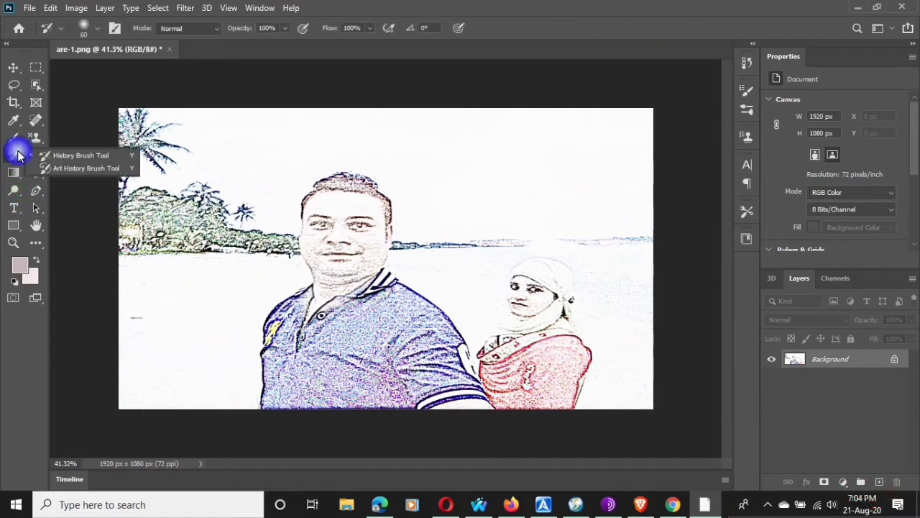
{"action": "left_click", "coordinate": [79, 155]}
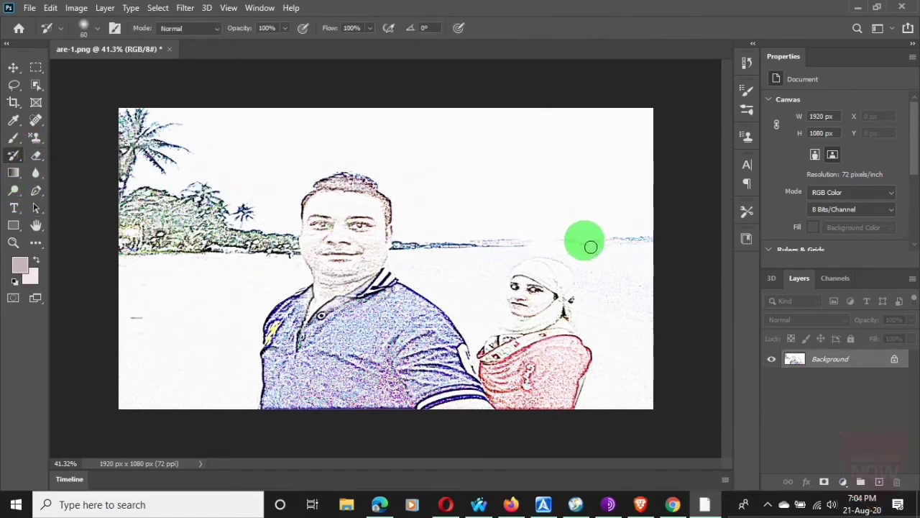
{"action": "left_click_drag", "start_coordinate": [590, 246], "coordinate": [649, 242]}
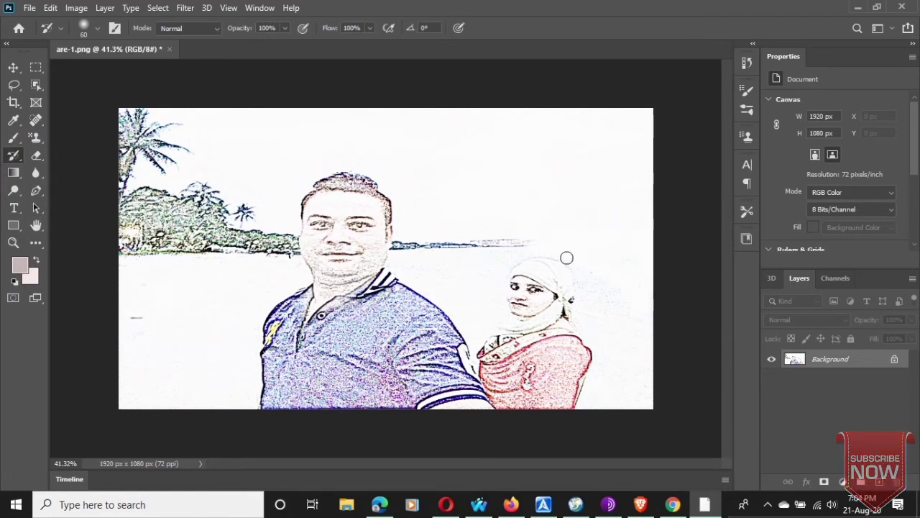
{"action": "mouse_move", "coordinate": [551, 242]}
{"action": "left_mouse_down"}
{"action": "mouse_move", "coordinate": [491, 252]}
{"action": "mouse_move", "coordinate": [407, 248]}
{"action": "mouse_move", "coordinate": [407, 263]}
{"action": "left_mouse_up"}
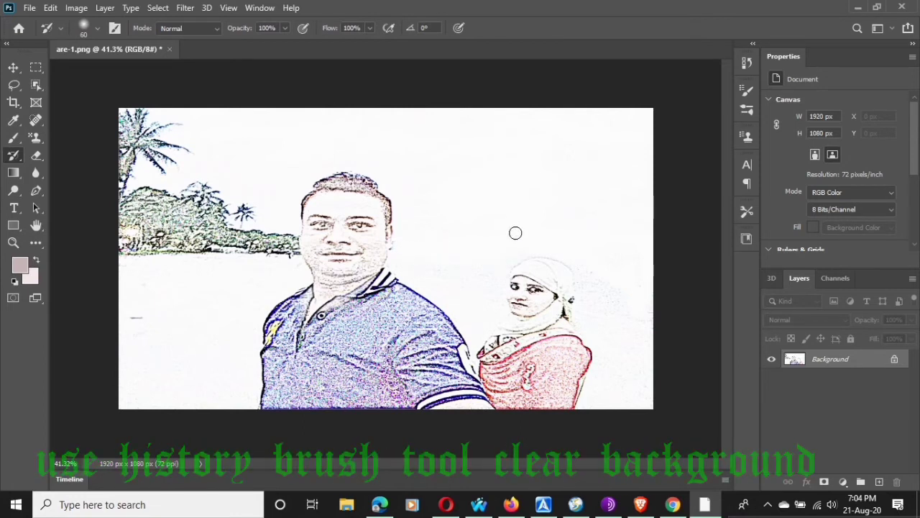
Enlarge the History Brush to 125 and clear the faint marks on the water and sand around the two people.
{"action": "key", "text": "bracketright"}
{"action": "left_click", "coordinate": [600, 239]}
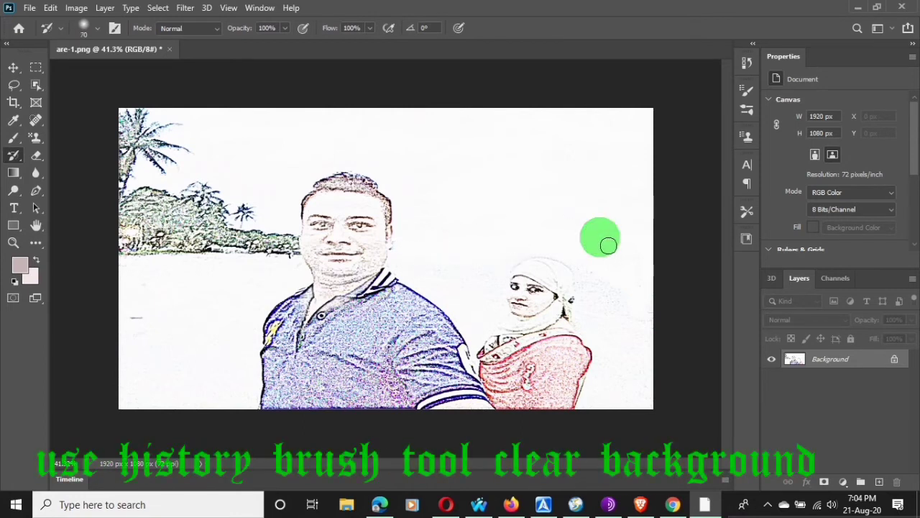
{"action": "key", "text": "bracketright"}
{"action": "key", "text": "bracketright"}
{"action": "key", "text": "bracketright"}
{"action": "key", "text": "bracketright"}
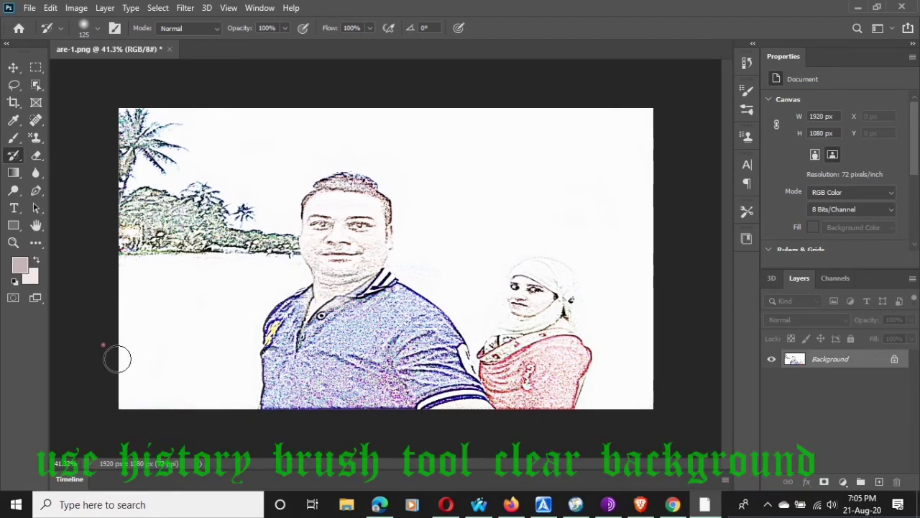
{"action": "mouse_move", "coordinate": [117, 359]}
{"action": "left_mouse_down"}
{"action": "mouse_move", "coordinate": [160, 329]}
{"action": "mouse_move", "coordinate": [538, 283]}
{"action": "mouse_move", "coordinate": [528, 312]}
{"action": "mouse_move", "coordinate": [541, 325]}
{"action": "mouse_move", "coordinate": [479, 261]}
{"action": "mouse_move", "coordinate": [436, 273]}
{"action": "left_mouse_up"}
Paint out the palm trees, the shoreline and the remaining background marks beside the man with the History Brush.
{"action": "key", "text": "ctrl+plus"}
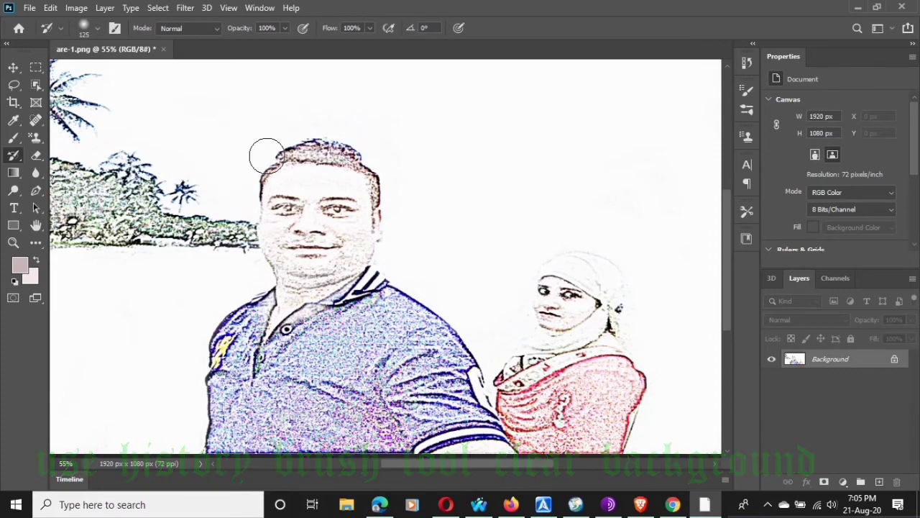
{"action": "scroll", "coordinate": [522, 166], "scroll_direction": "down", "scroll_amount": 1}
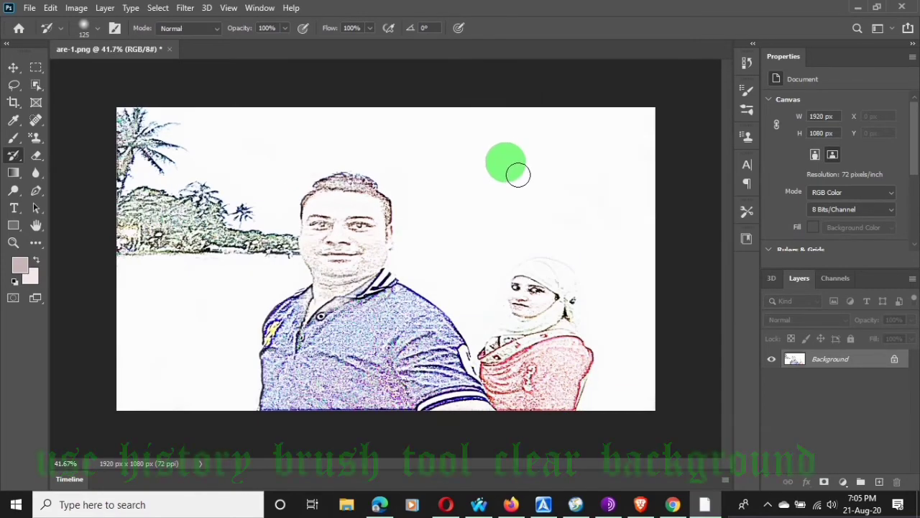
{"action": "scroll", "coordinate": [518, 174], "scroll_direction": "down", "scroll_amount": 1}
{"action": "scroll", "coordinate": [515, 173], "scroll_direction": "up", "scroll_amount": 1}
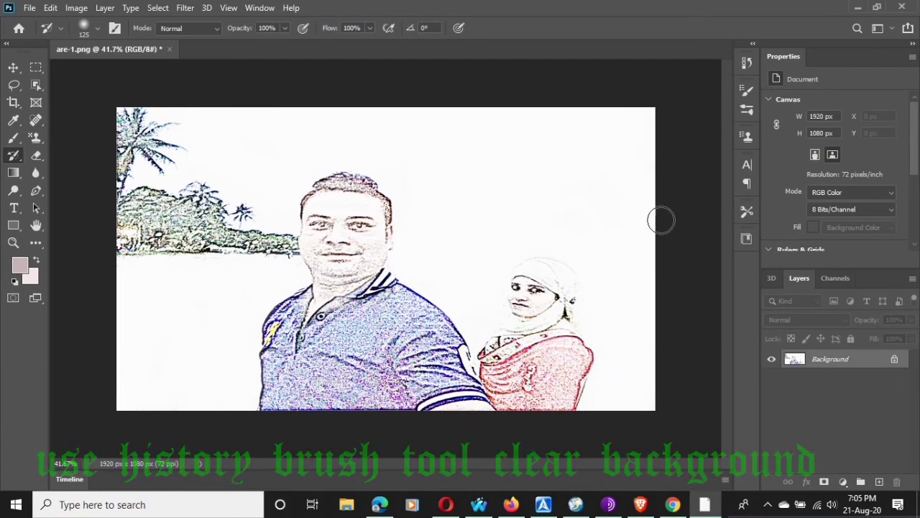
{"action": "left_click", "coordinate": [494, 154]}
{"action": "mouse_move", "coordinate": [506, 167]}
{"action": "left_mouse_down"}
{"action": "mouse_move", "coordinate": [616, 265]}
{"action": "mouse_move", "coordinate": [583, 196]}
{"action": "mouse_move", "coordinate": [508, 170]}
{"action": "mouse_move", "coordinate": [481, 198]}
{"action": "left_mouse_up"}
{"action": "mouse_move", "coordinate": [217, 318]}
{"action": "left_mouse_down"}
{"action": "mouse_move", "coordinate": [183, 288]}
{"action": "mouse_move", "coordinate": [153, 286]}
{"action": "left_mouse_up"}
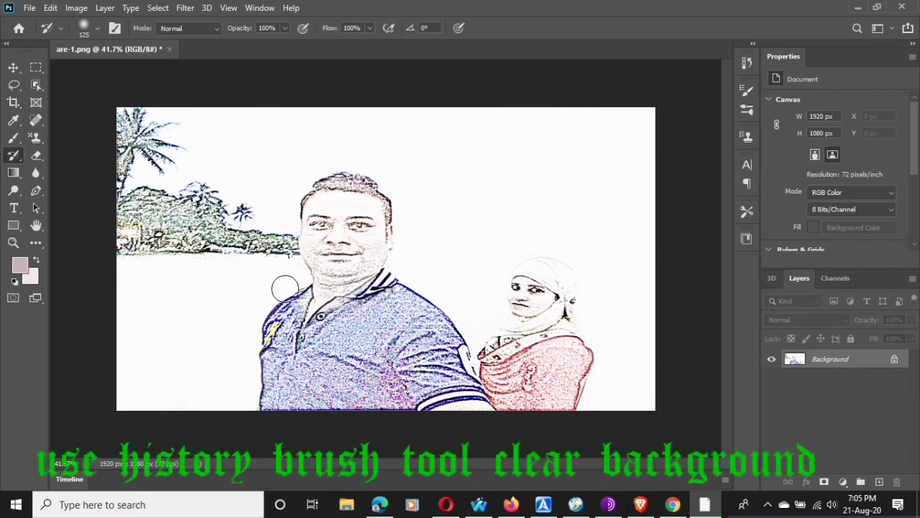
{"action": "mouse_move", "coordinate": [253, 346]}
{"action": "left_mouse_down"}
{"action": "mouse_move", "coordinate": [236, 318]}
{"action": "mouse_move", "coordinate": [253, 297]}
{"action": "mouse_move", "coordinate": [300, 284]}
{"action": "mouse_move", "coordinate": [298, 247]}
{"action": "mouse_move", "coordinate": [299, 271]}
{"action": "mouse_move", "coordinate": [293, 251]}
{"action": "mouse_move", "coordinate": [272, 267]}
{"action": "mouse_move", "coordinate": [273, 248]}
{"action": "mouse_move", "coordinate": [212, 296]}
{"action": "mouse_move", "coordinate": [203, 346]}
{"action": "mouse_move", "coordinate": [250, 272]}
{"action": "mouse_move", "coordinate": [252, 294]}
{"action": "mouse_move", "coordinate": [195, 299]}
{"action": "mouse_move", "coordinate": [247, 139]}
{"action": "mouse_move", "coordinate": [221, 188]}
{"action": "mouse_move", "coordinate": [217, 175]}
{"action": "mouse_move", "coordinate": [194, 207]}
{"action": "mouse_move", "coordinate": [182, 118]}
{"action": "mouse_move", "coordinate": [167, 167]}
{"action": "mouse_move", "coordinate": [118, 238]}
{"action": "mouse_move", "coordinate": [134, 225]}
{"action": "mouse_move", "coordinate": [144, 150]}
{"action": "mouse_move", "coordinate": [143, 223]}
{"action": "mouse_move", "coordinate": [154, 125]}
{"action": "mouse_move", "coordinate": [193, 176]}
{"action": "left_mouse_up"}
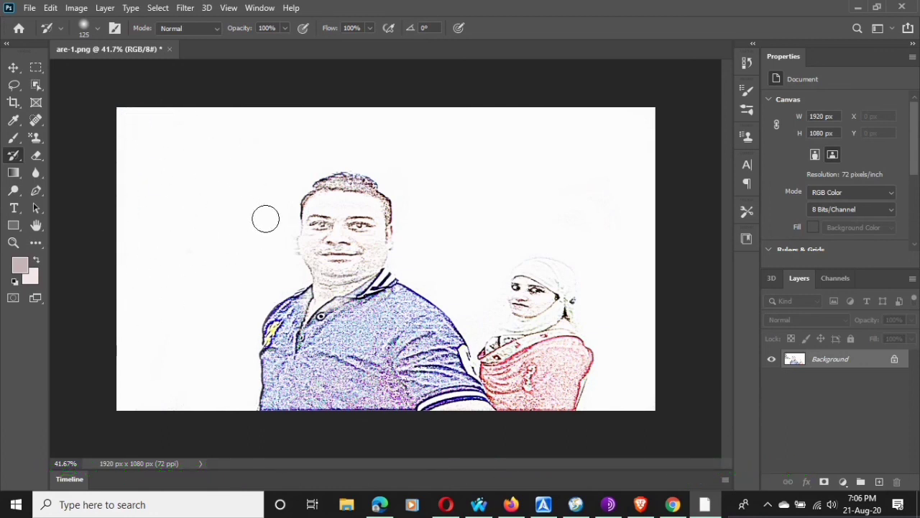
{"action": "mouse_move", "coordinate": [265, 219]}
{"action": "left_mouse_down"}
{"action": "mouse_move", "coordinate": [256, 222]}
{"action": "mouse_move", "coordinate": [263, 239]}
{"action": "left_mouse_up"}
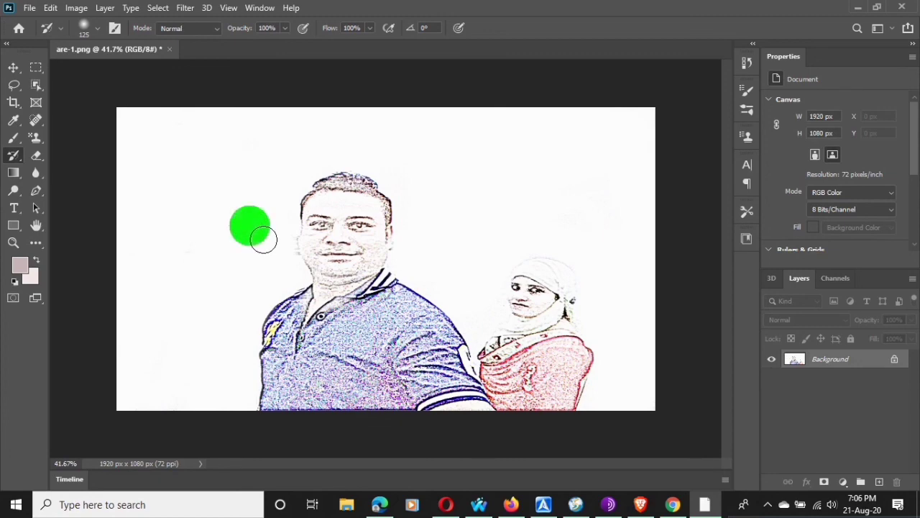
{"action": "scroll", "coordinate": [263, 239], "scroll_direction": "up", "scroll_amount": 3}
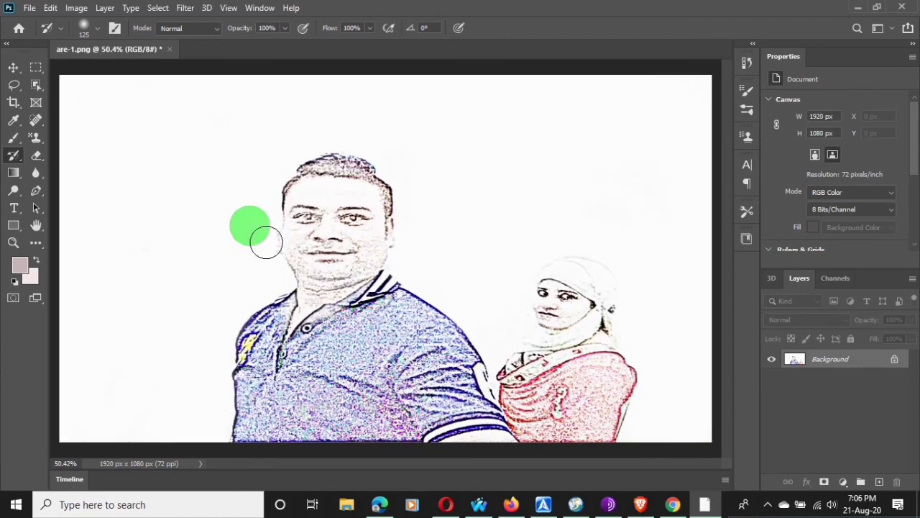